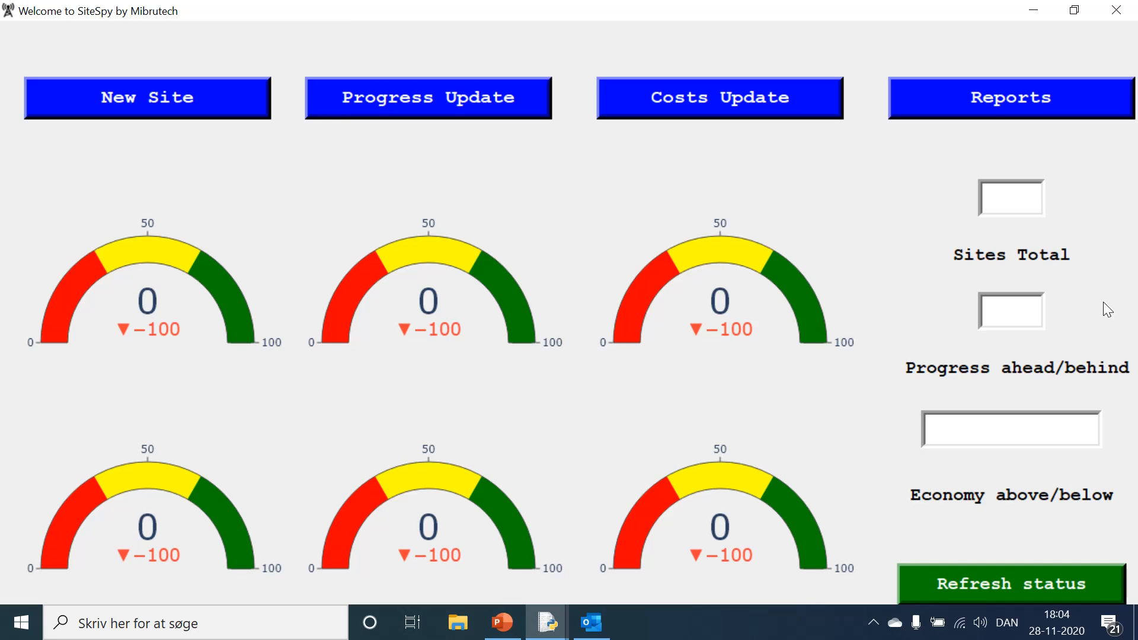
# Step: Refresh the status figures and gauges on the dashboard
pyautogui.click(968, 577)
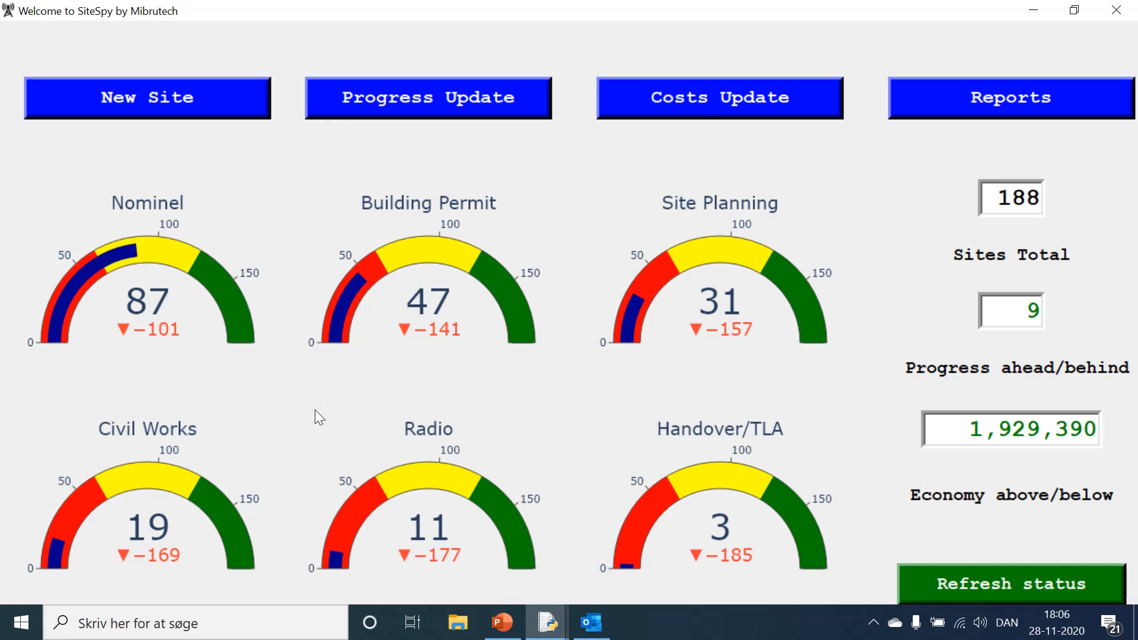
# Step: Try to register a new site with the three-digit number 234
pyautogui.click(69, 93)
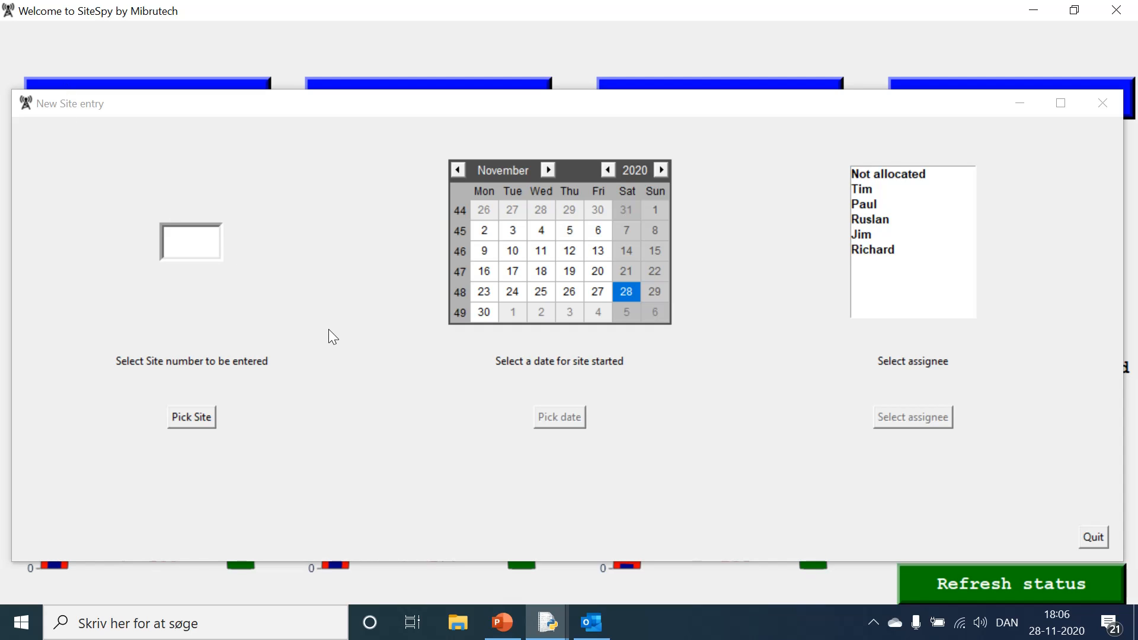
pyautogui.click(180, 253)
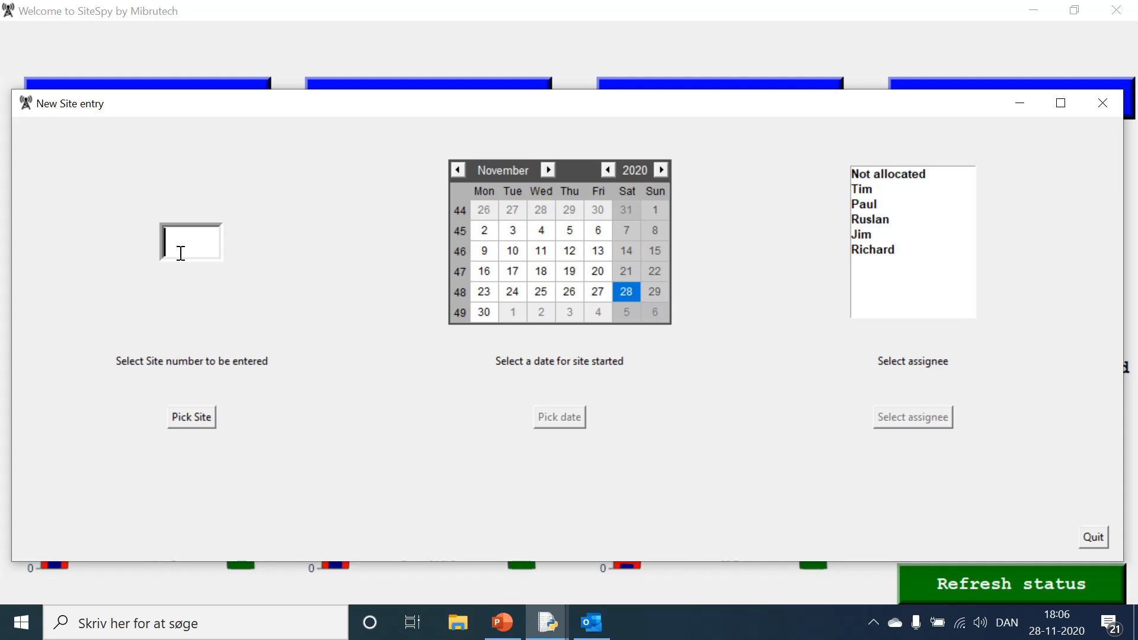
pyautogui.write('234')
pyautogui.click(193, 421)
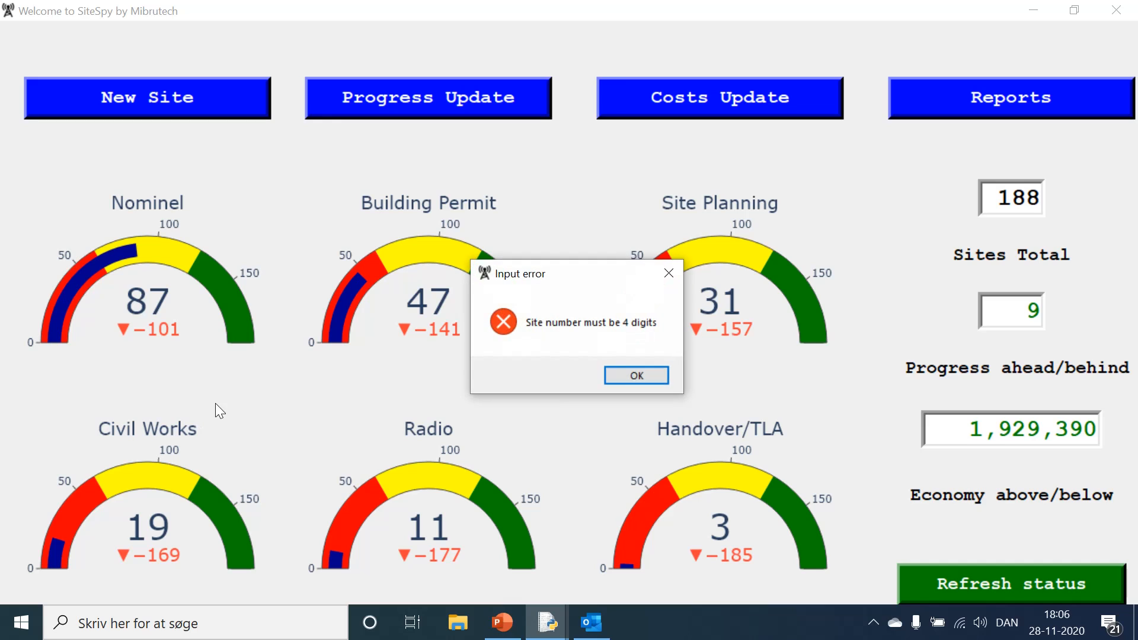
pyautogui.click(620, 374)
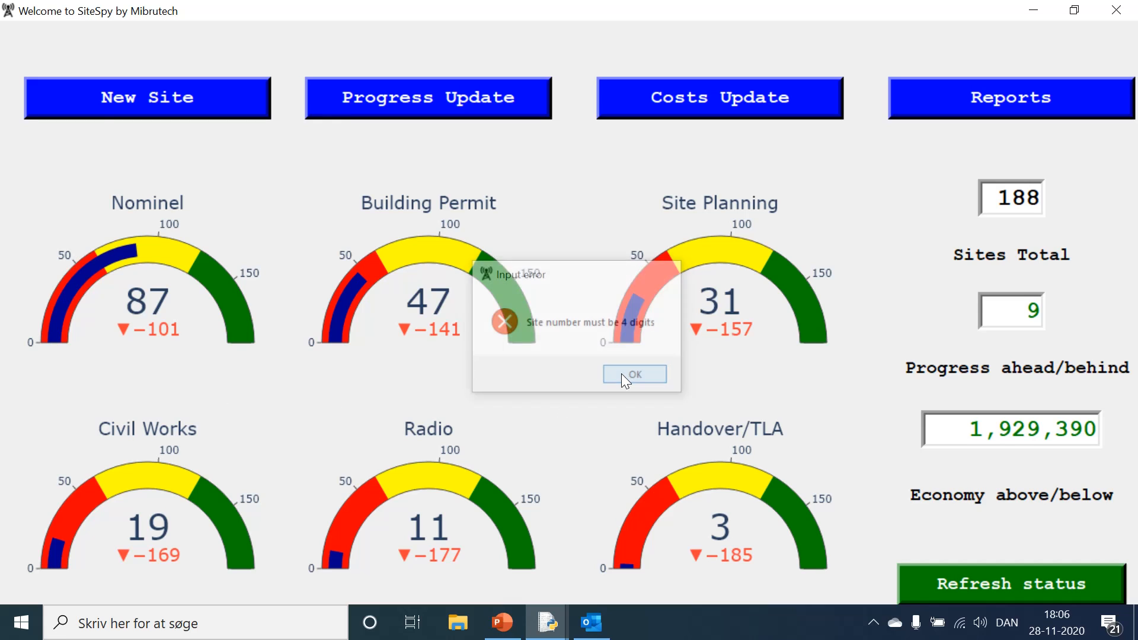
# Step: Start a new site entry with site number 2233 and a start date of 27 November 2020
pyautogui.click(98, 98)
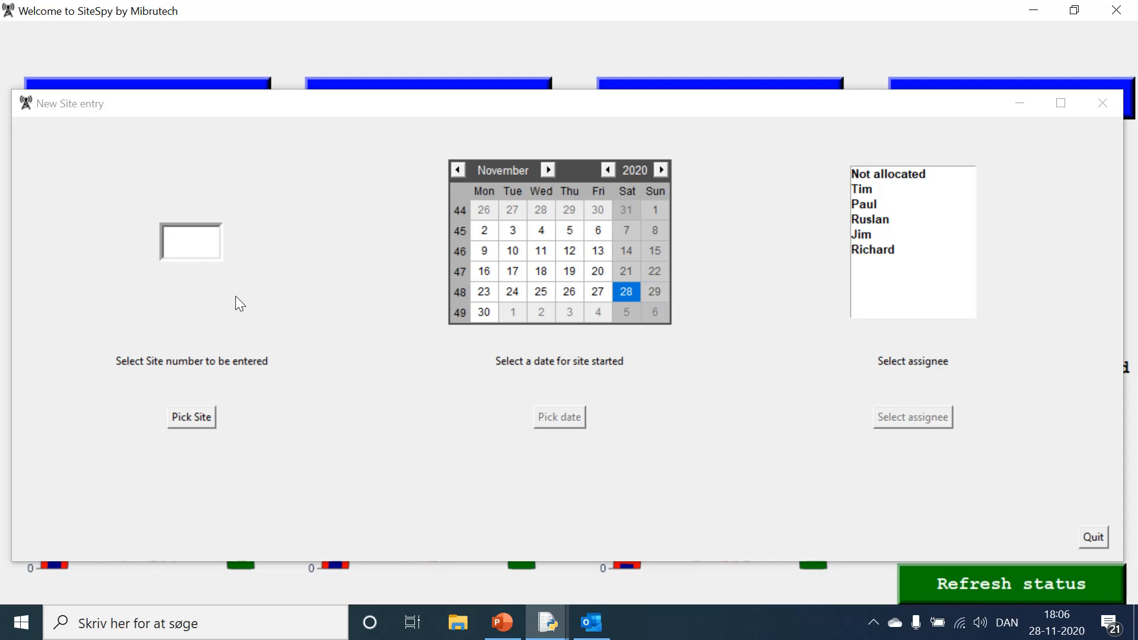
pyautogui.click(190, 247)
pyautogui.write('2233')
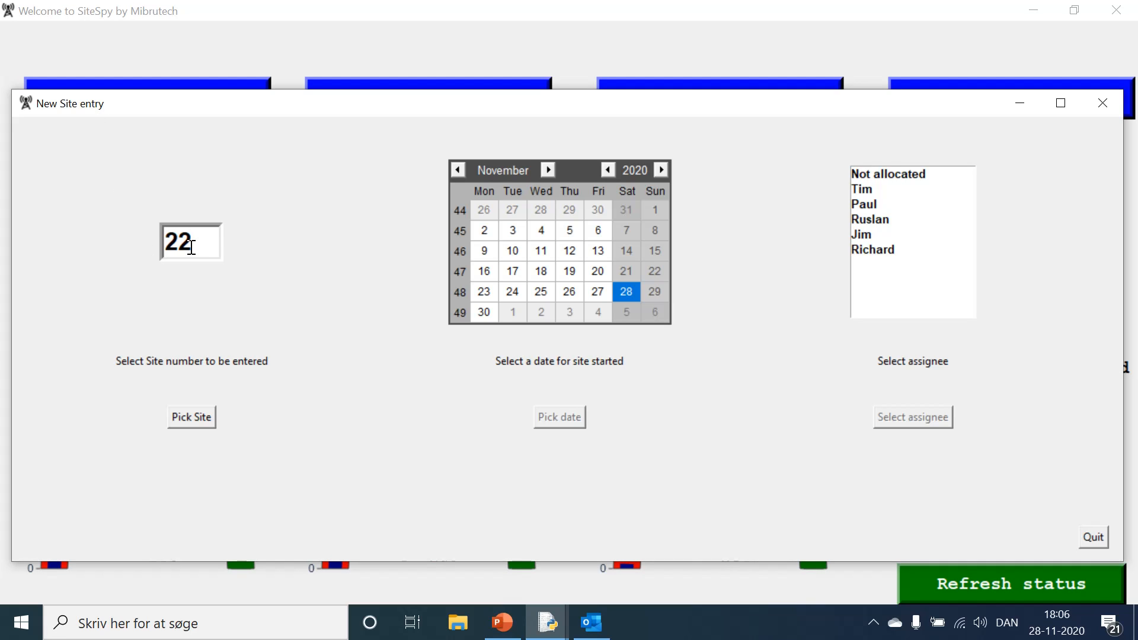
pyautogui.click(195, 417)
pyautogui.click(595, 293)
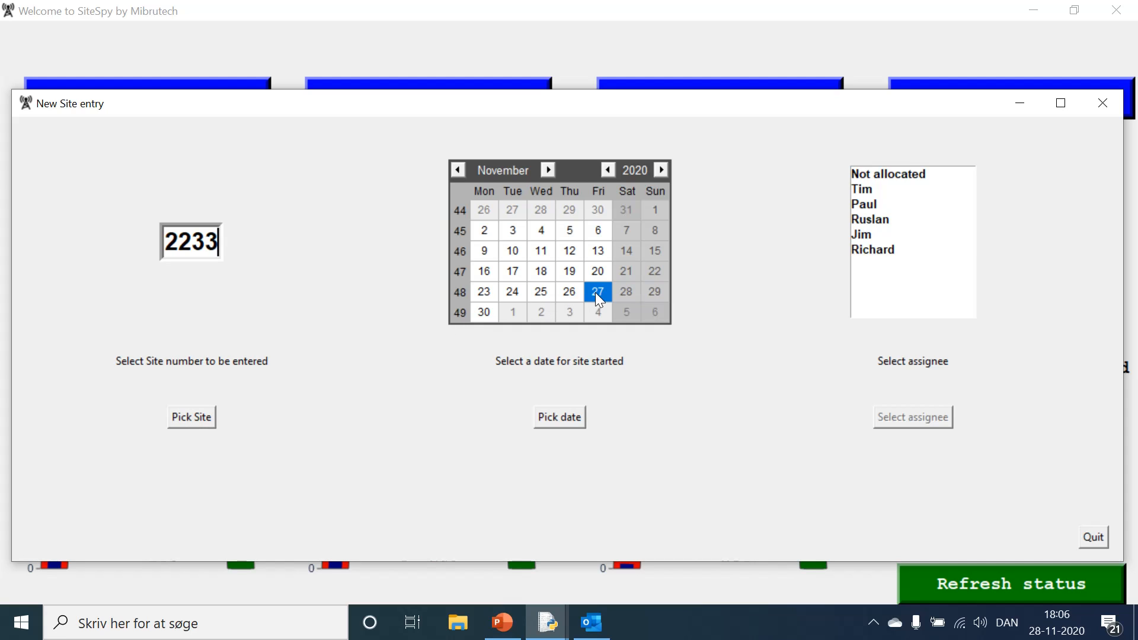
pyautogui.click(578, 422)
# Step: Allocate the new site to the second-to-last person in the assignee list, close the entry form and refresh the dashboard status
pyautogui.click(866, 236)
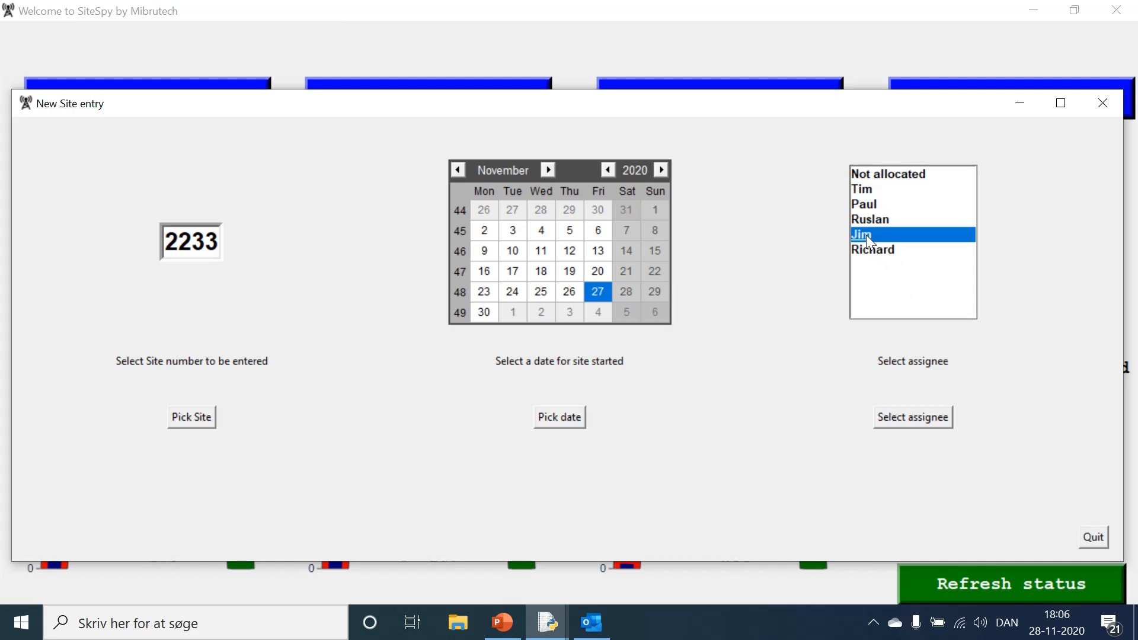
pyautogui.click(909, 419)
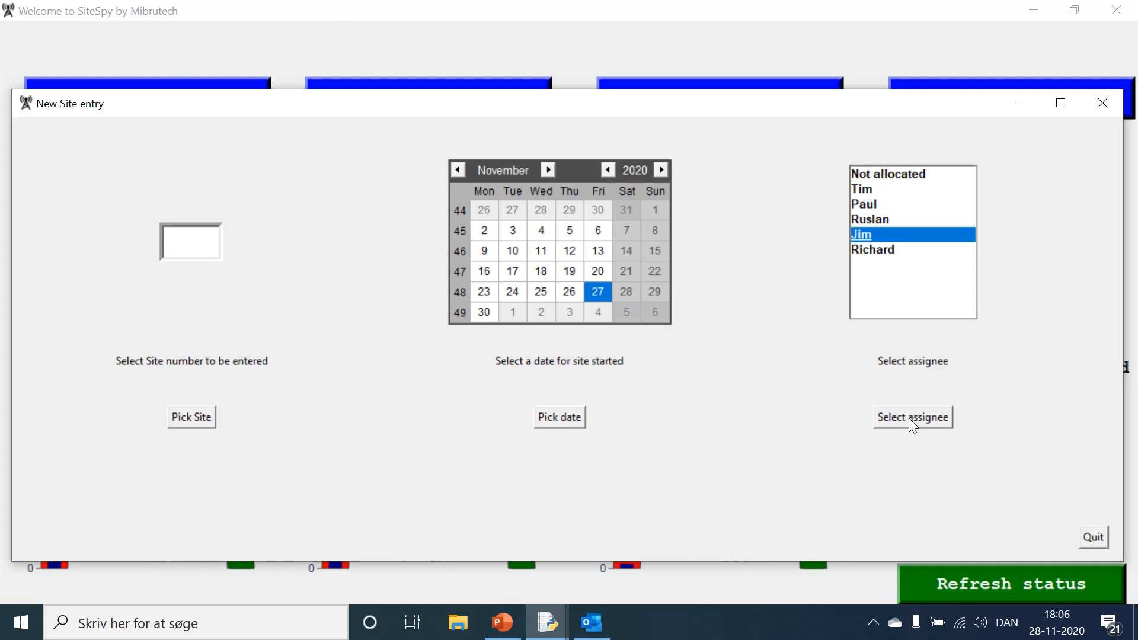
pyautogui.click(1097, 535)
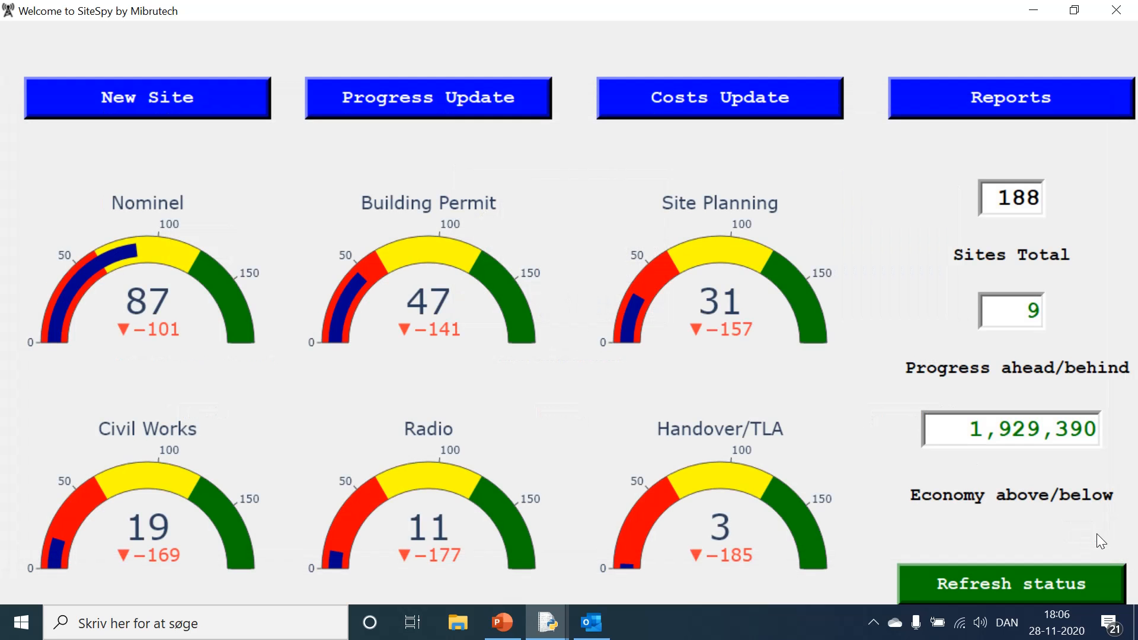
pyautogui.click(1028, 587)
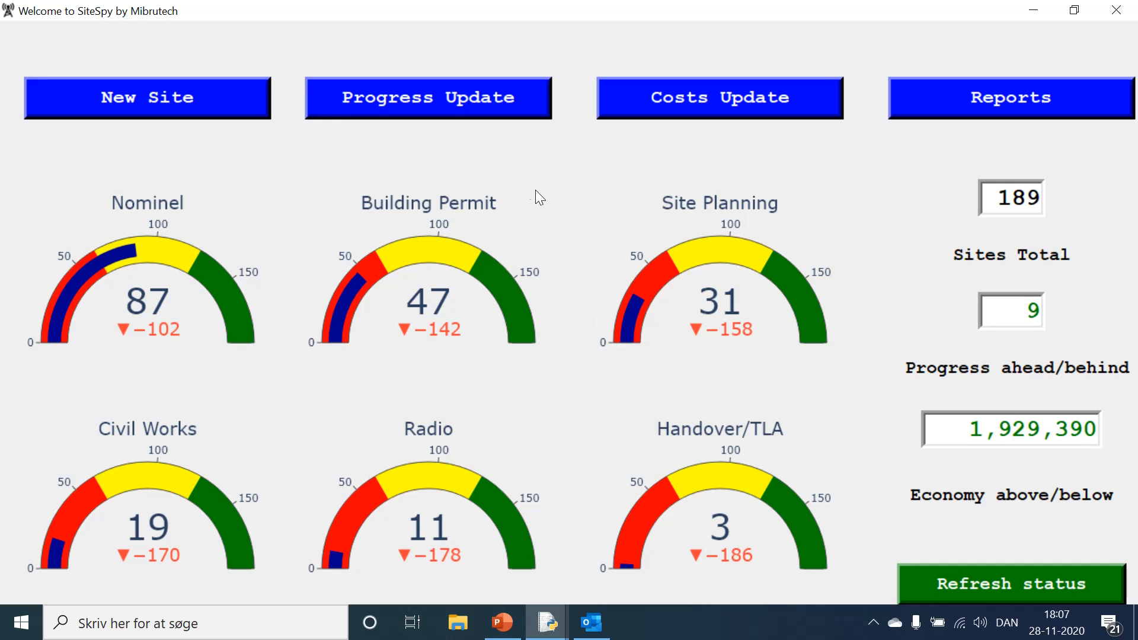
# Step: Load site 2233 for a progress update to retrieve its baseline dates
pyautogui.click(400, 105)
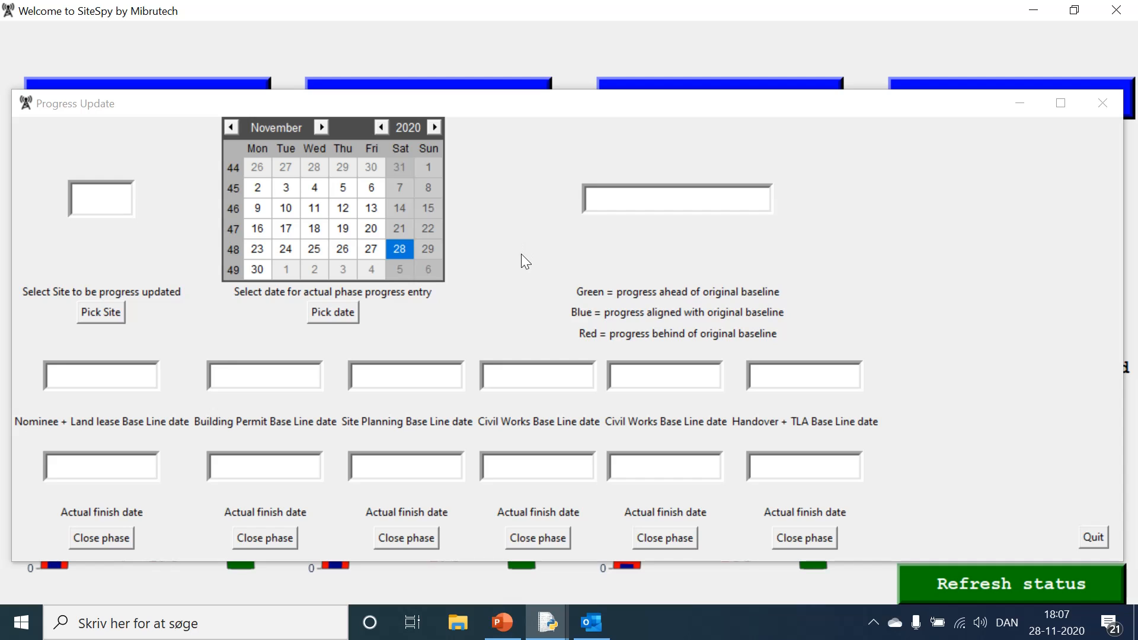
pyautogui.click(99, 209)
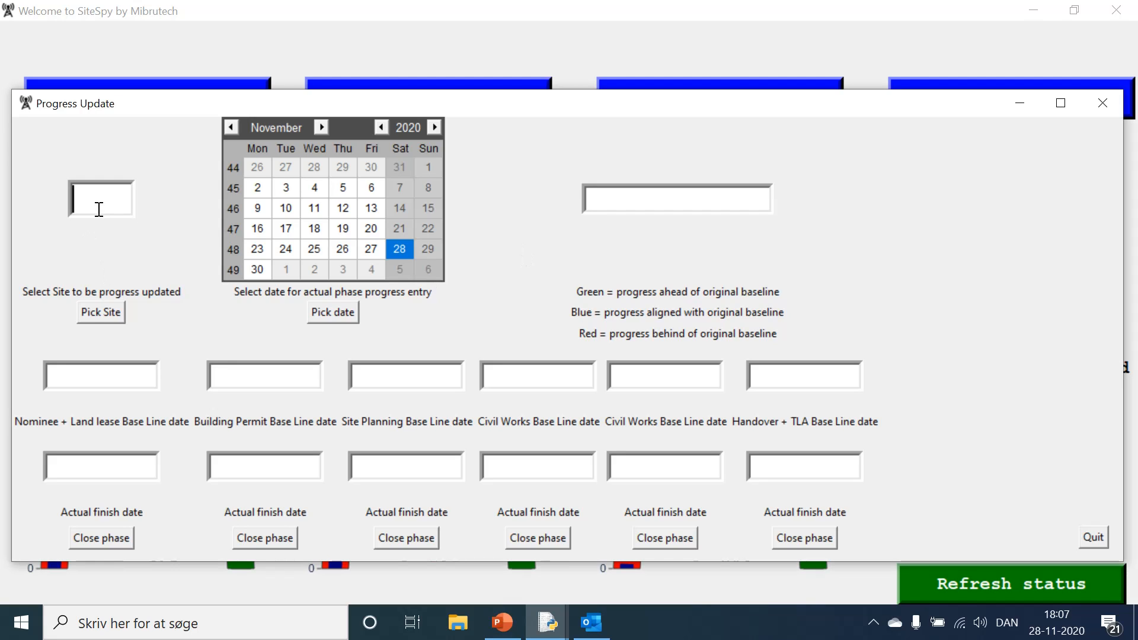
pyautogui.write('2233')
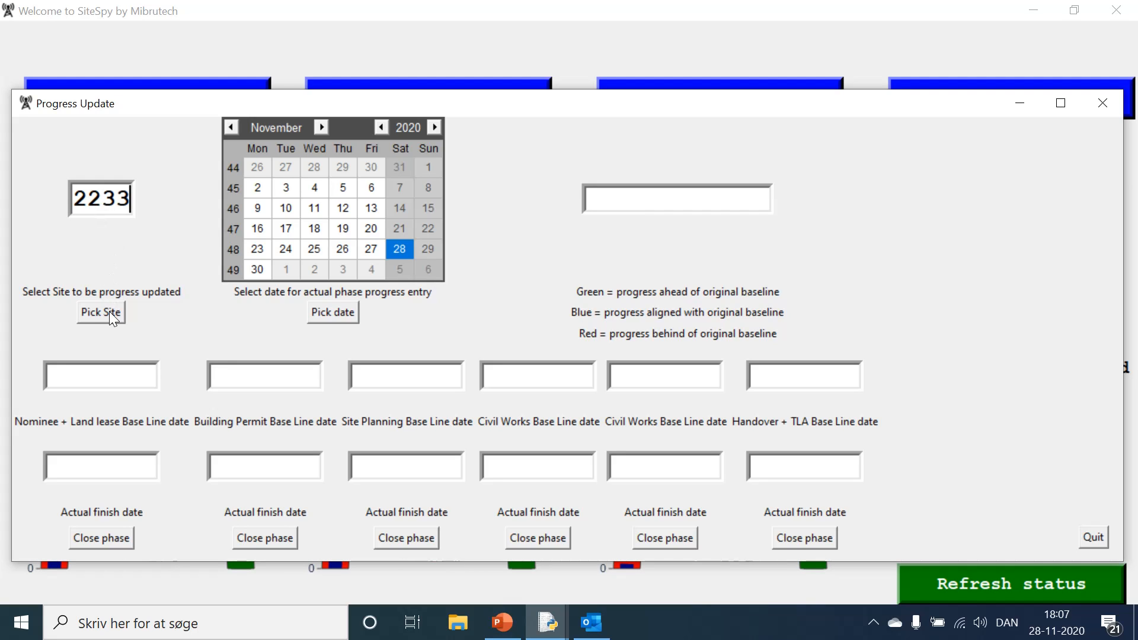
pyautogui.click(96, 320)
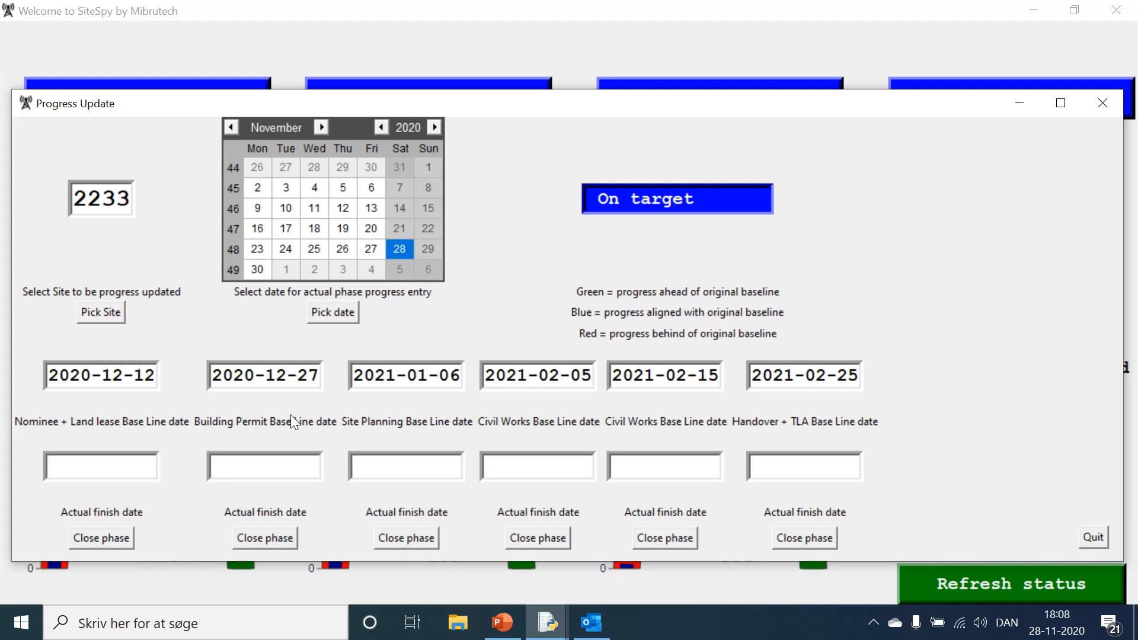
# Step: Close the Nominee + Land lease phase with an actual finish date of 11 December 2020 and leave the progress form
pyautogui.click(98, 473)
pyautogui.click(320, 127)
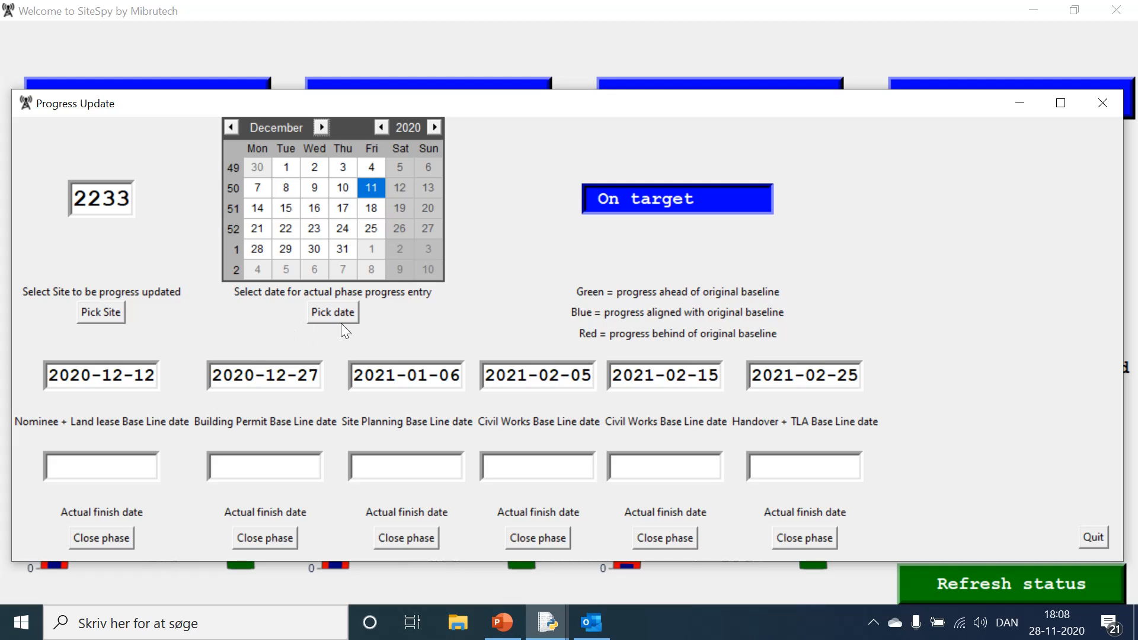
pyautogui.click(127, 475)
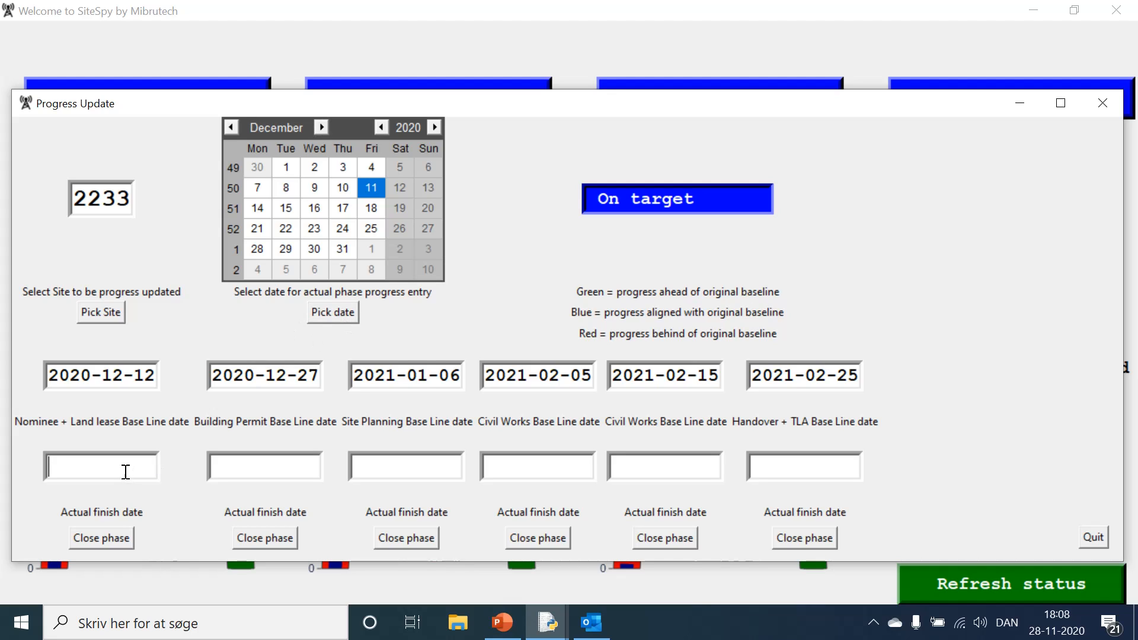
pyautogui.click(121, 541)
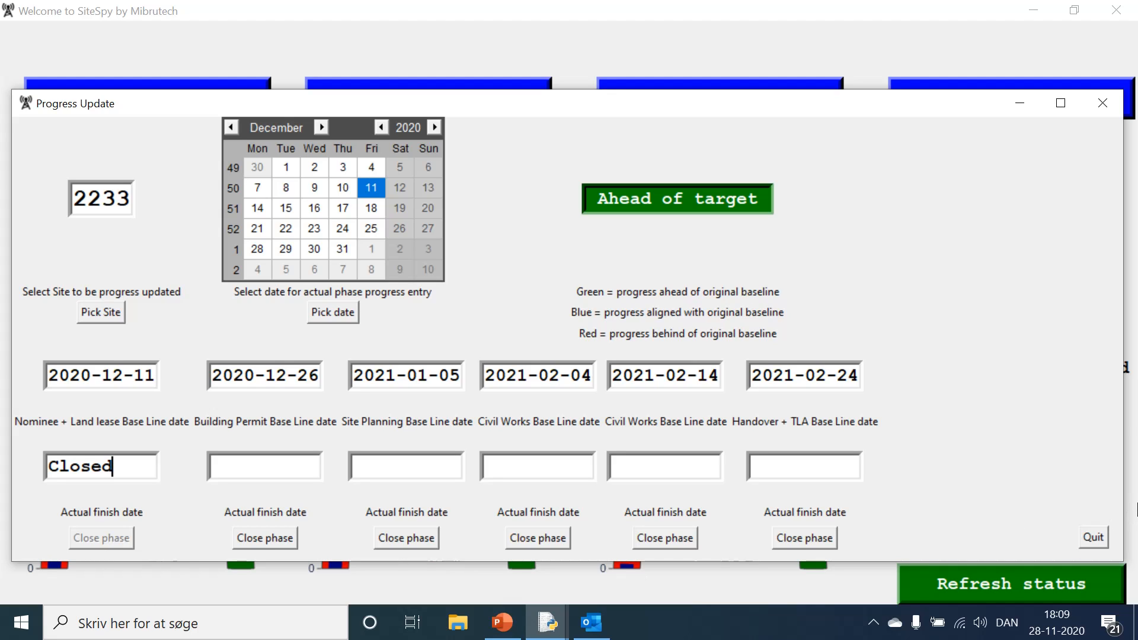
pyautogui.click(1101, 533)
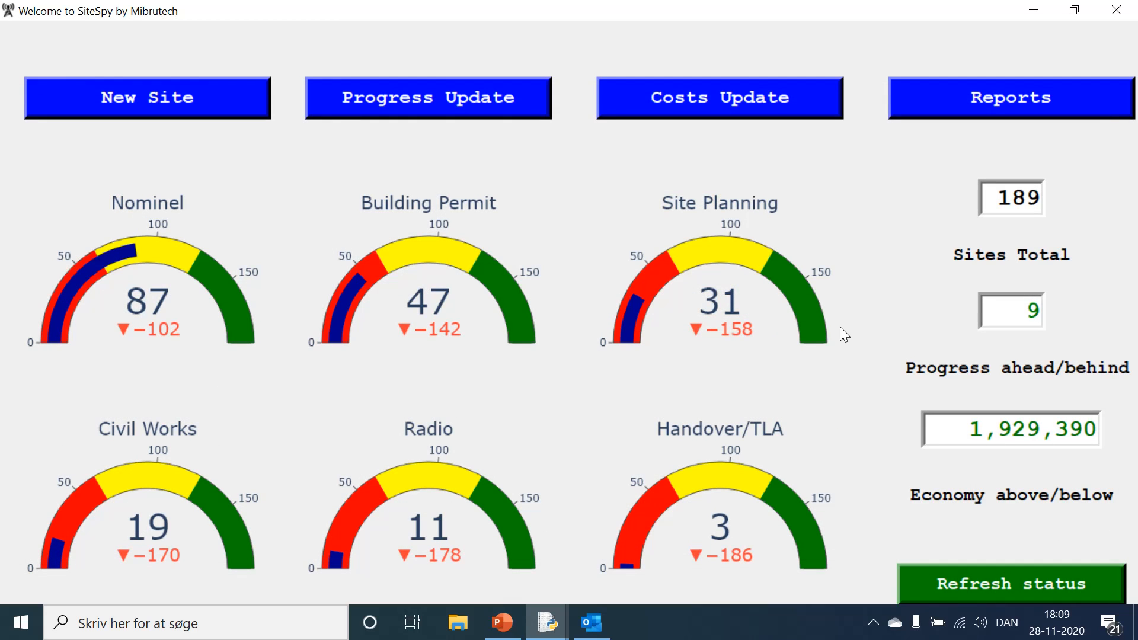
# Step: Load site 2233 for a costs update to retrieve its baseline costs
pyautogui.click(634, 104)
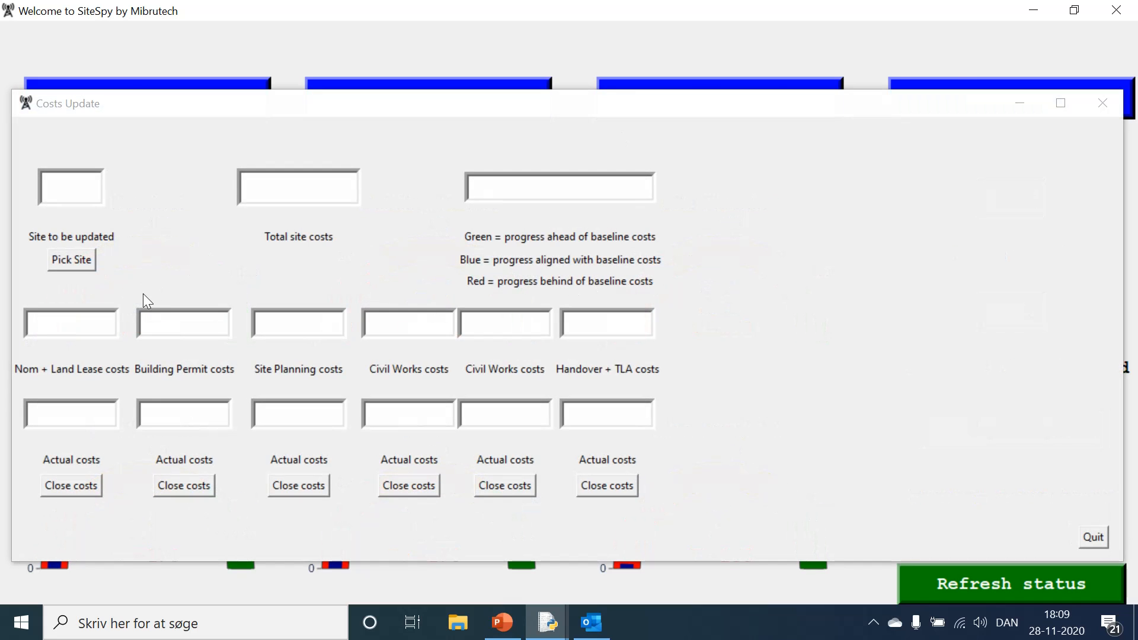
pyautogui.click(77, 191)
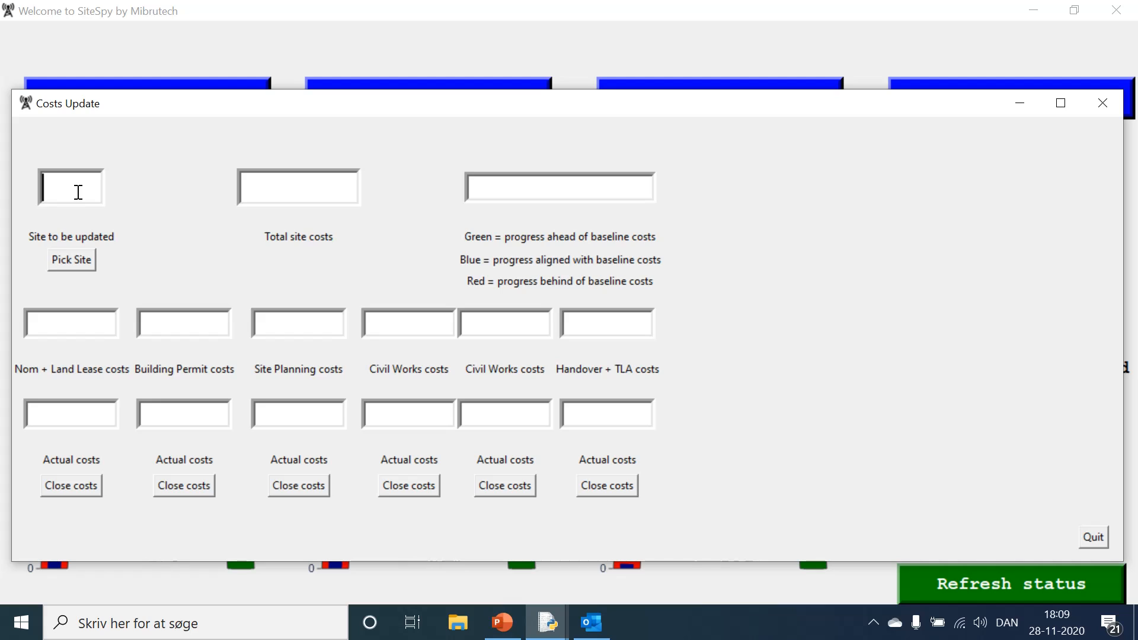
pyautogui.write('2233')
pyautogui.click(73, 263)
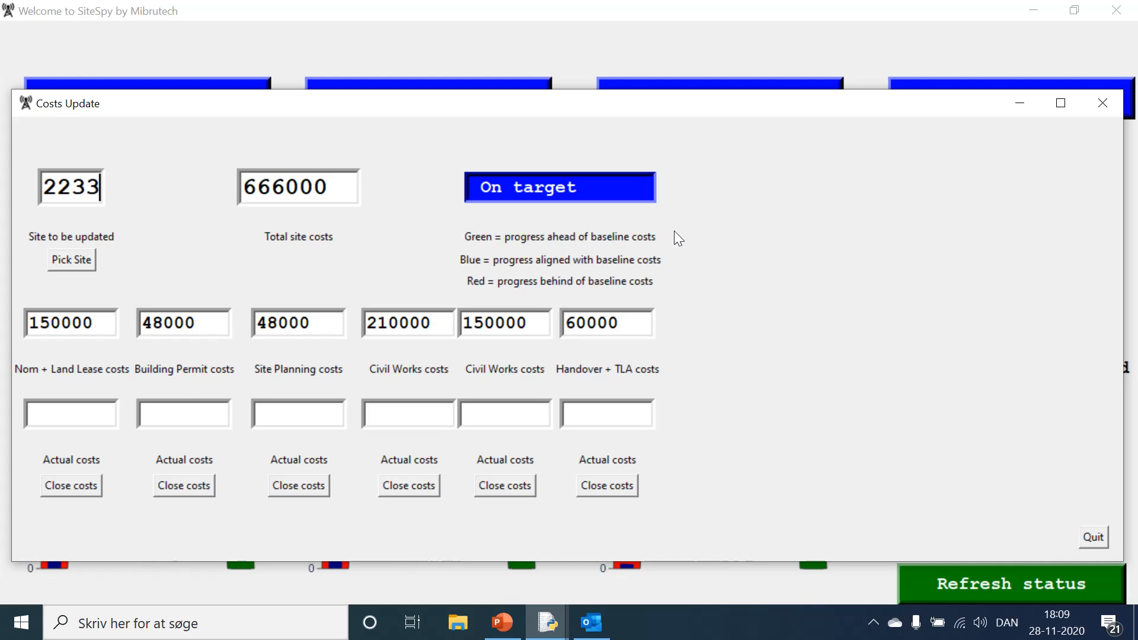
# Step: Close the Nom + Land Lease costs with actual costs of 152000, leave the costs form and refresh the dashboard status
pyautogui.click(107, 407)
pyautogui.write('152000')
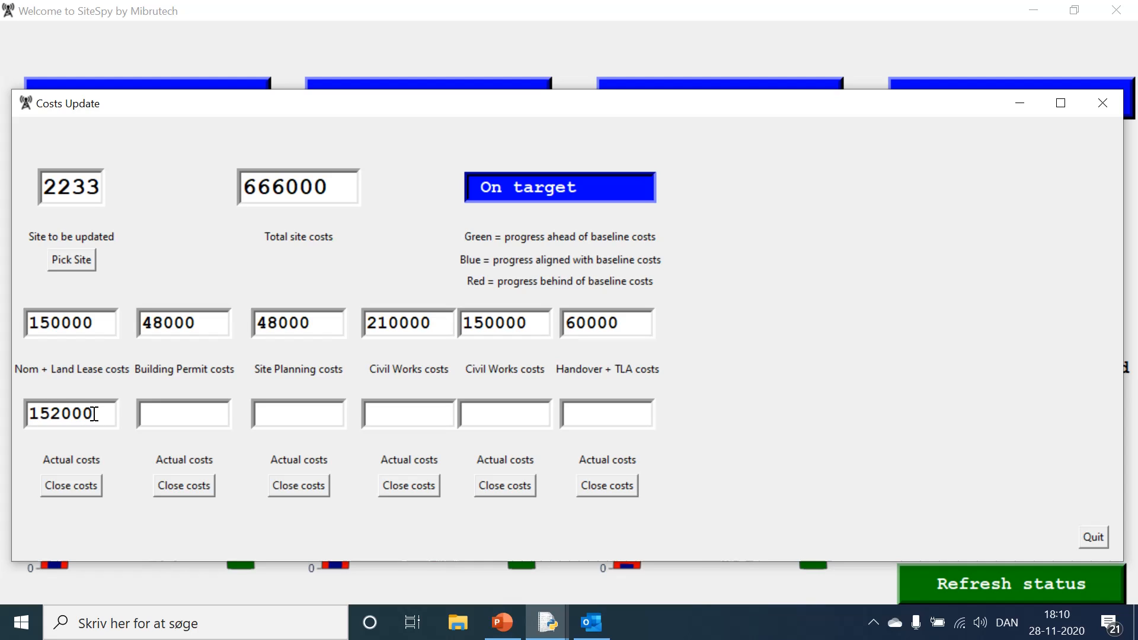
pyautogui.click(64, 488)
pyautogui.press('space')
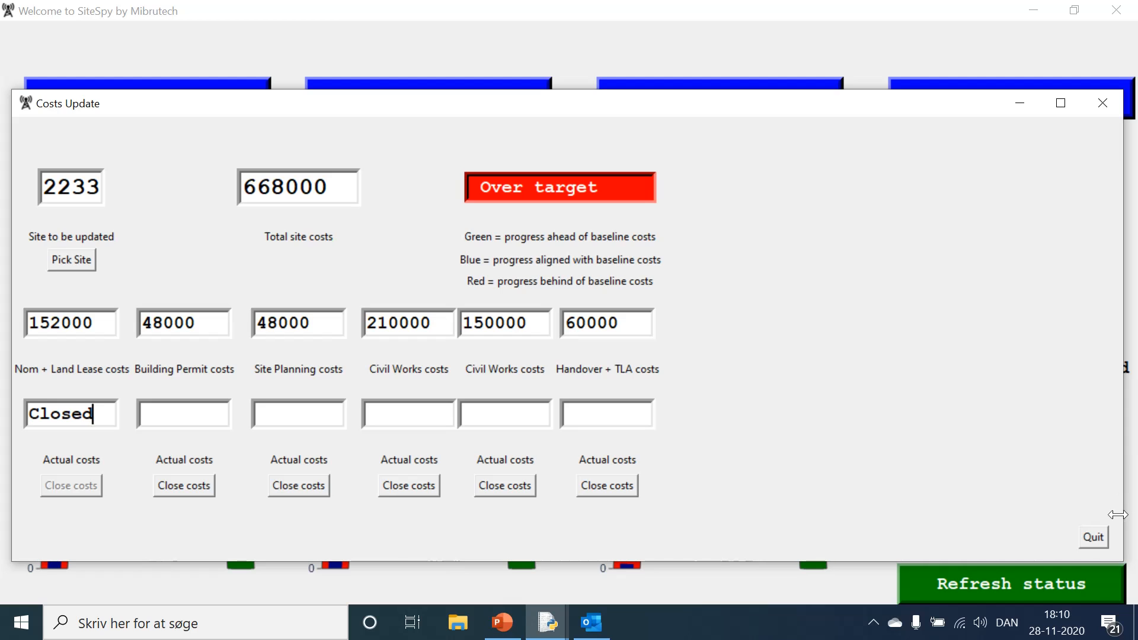
pyautogui.click(1093, 537)
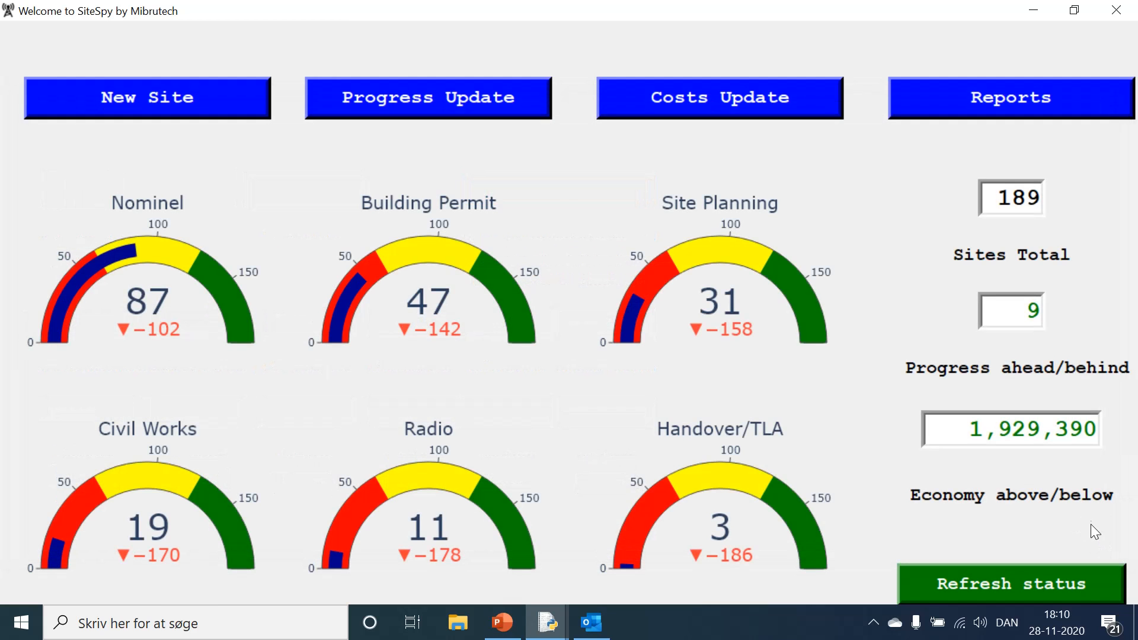
pyautogui.click(1023, 582)
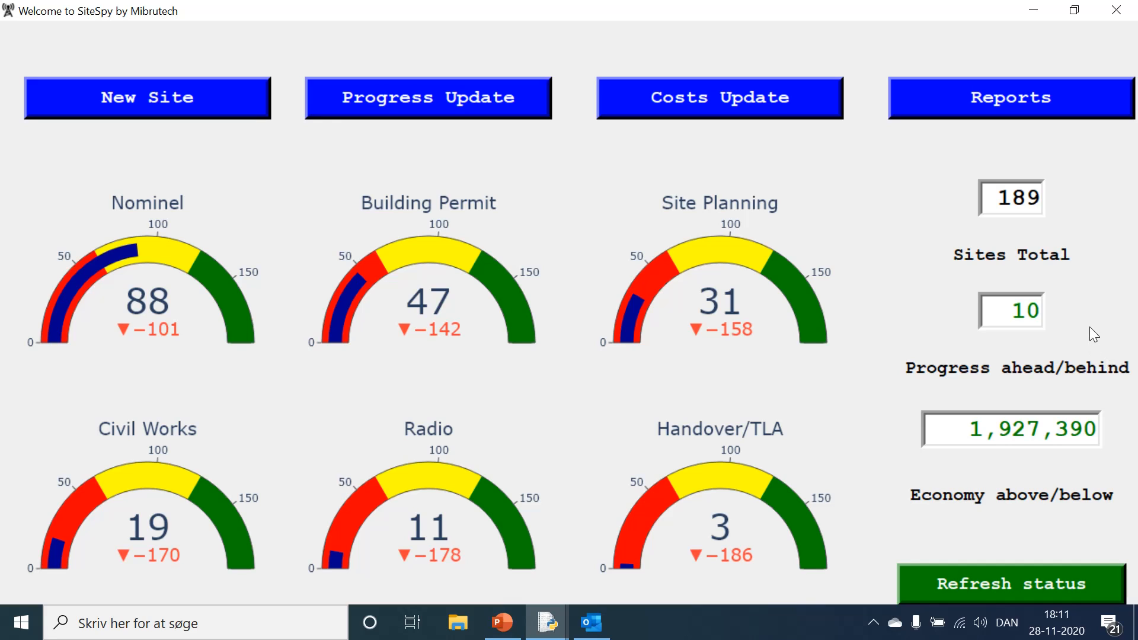
# Step: Create a progress report for the person listed directly below Project Director
pyautogui.click(946, 96)
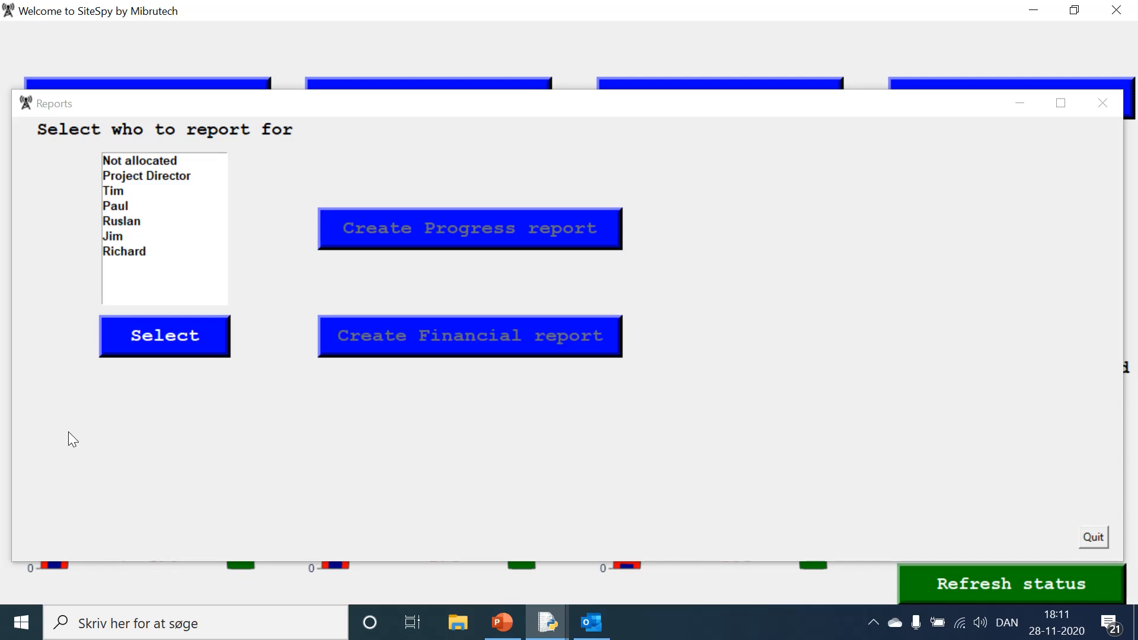
pyautogui.click(115, 192)
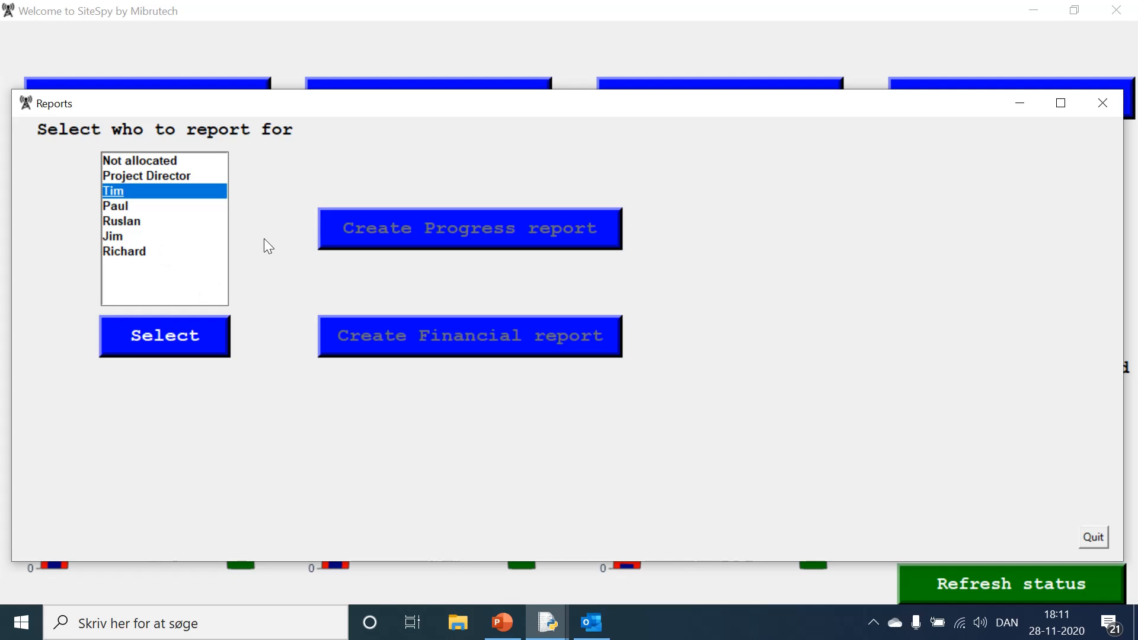
pyautogui.click(180, 342)
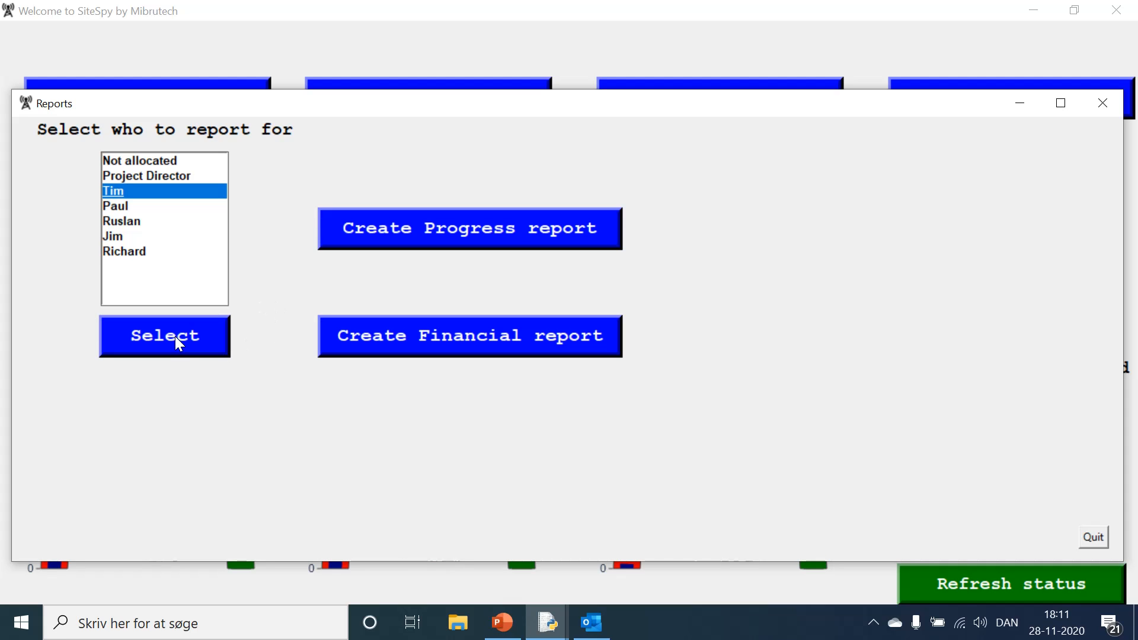
pyautogui.click(432, 229)
# Step: Switch to Outlook, open the newly received SiteSpy Progress Report message and view its attached PDF
pyautogui.click(593, 622)
pyautogui.click(302, 188)
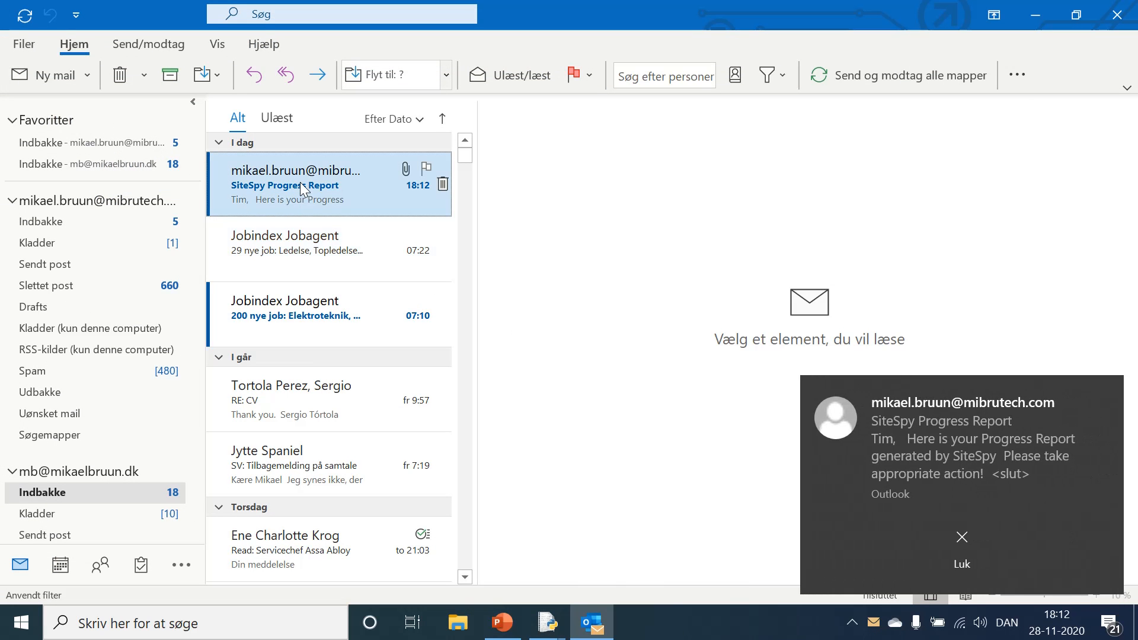
pyautogui.doubleClick(303, 183)
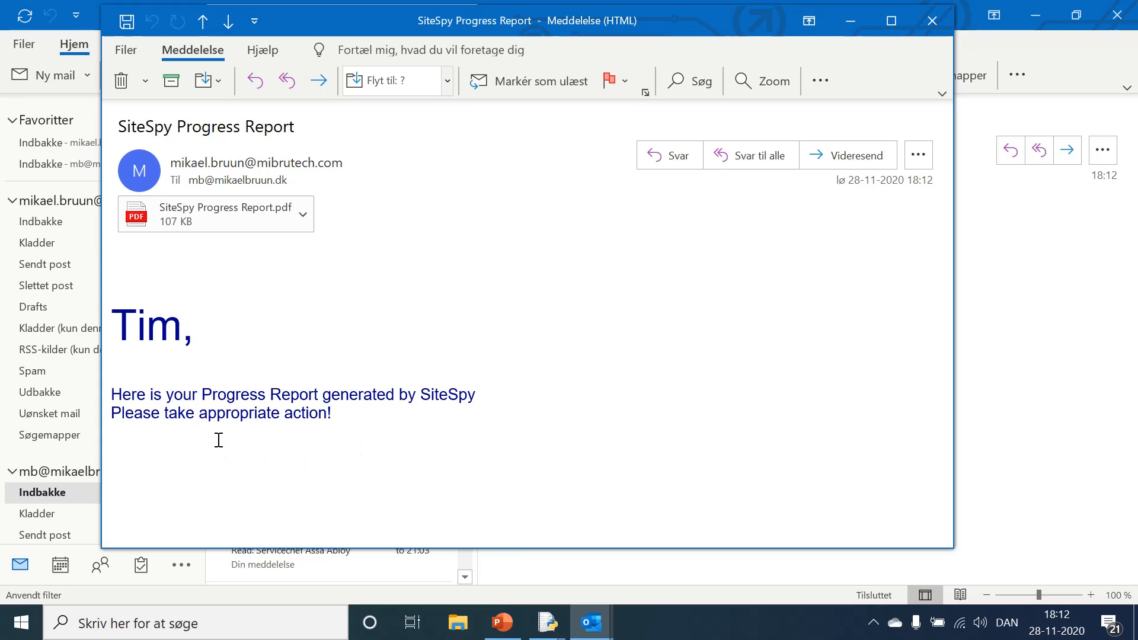
pyautogui.doubleClick(201, 214)
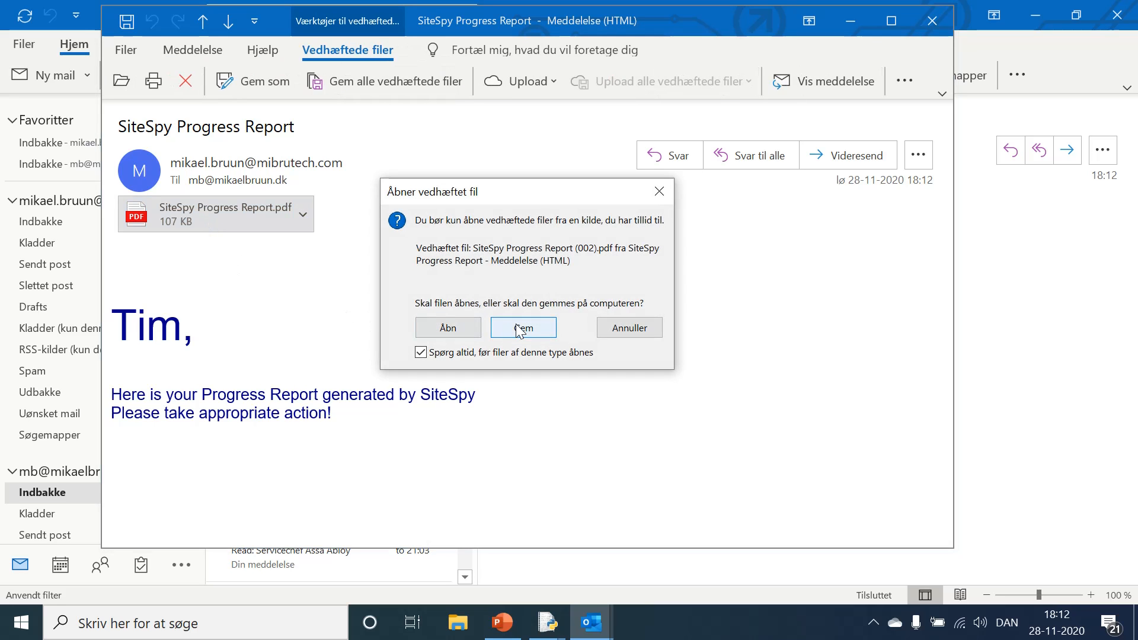
pyautogui.click(519, 328)
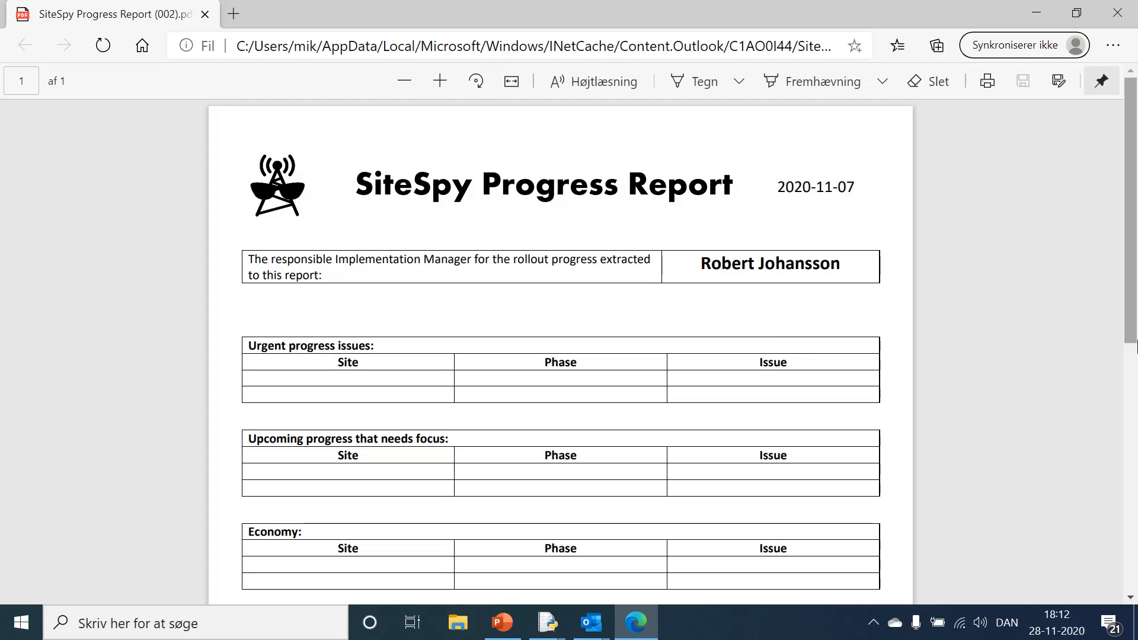
# Step: Examine the progress report's issue tables and rollout gauges, then close the PDF and the message and return to SiteSpy
pyautogui.moveTo(1131, 306)
pyautogui.mouseDown()
pyautogui.moveTo(1117, 558)
pyautogui.moveTo(1135, 278)
pyautogui.moveTo(1131, 323)
pyautogui.mouseUp()
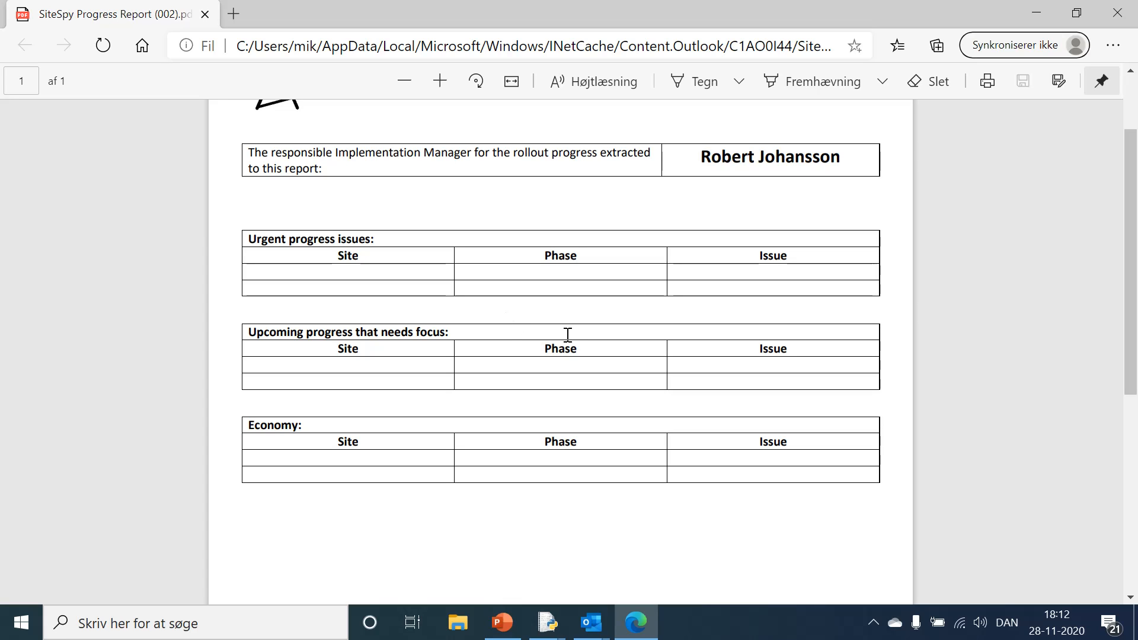
pyautogui.scroll(-1, 563, 333)
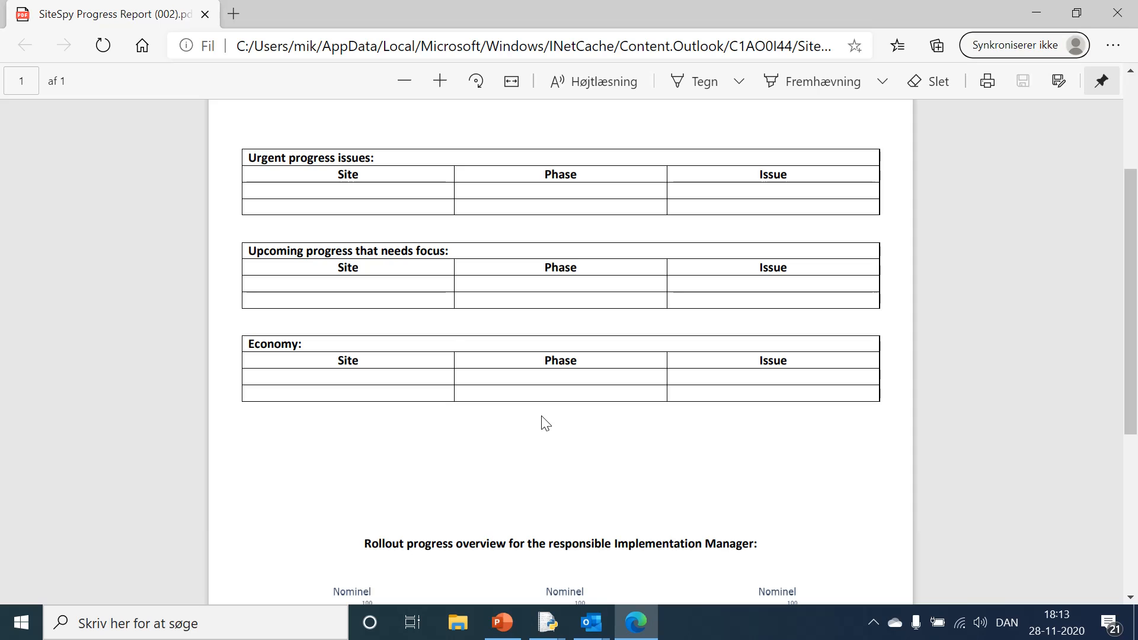
pyautogui.scroll(-3, 546, 422)
pyautogui.scroll(-3, 543, 421)
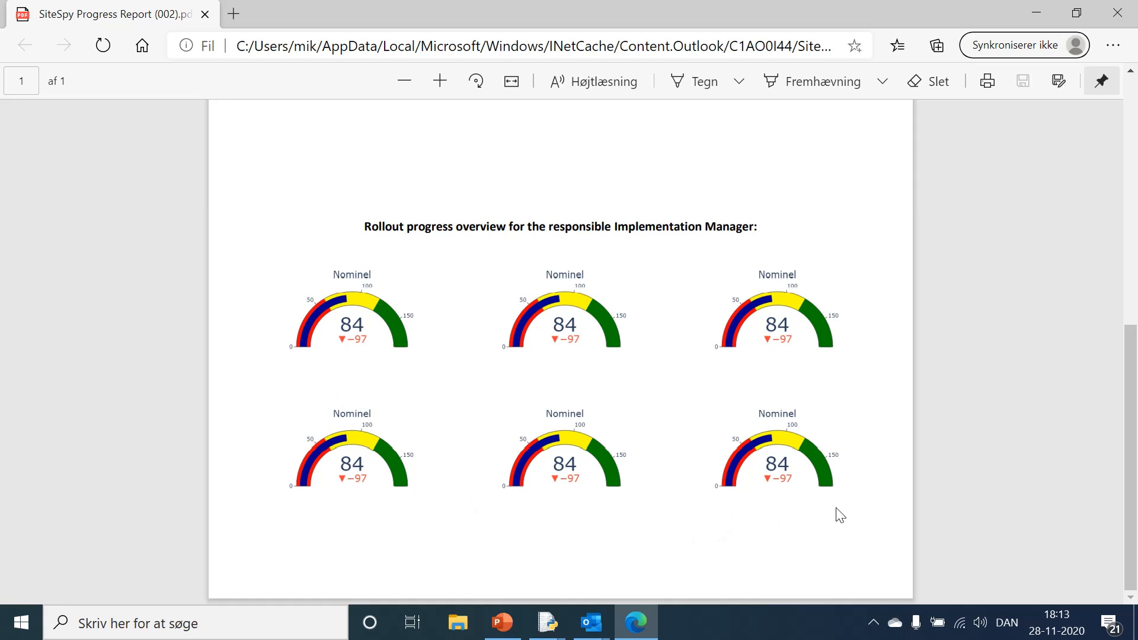
pyautogui.click(1117, 13)
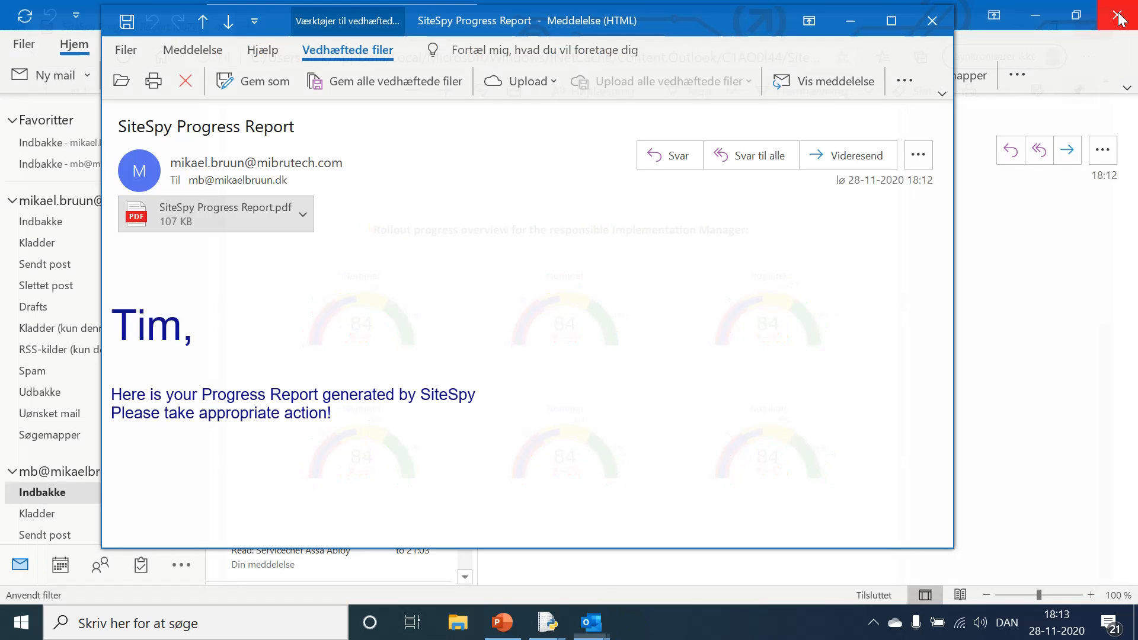
pyautogui.click(948, 17)
pyautogui.click(1027, 15)
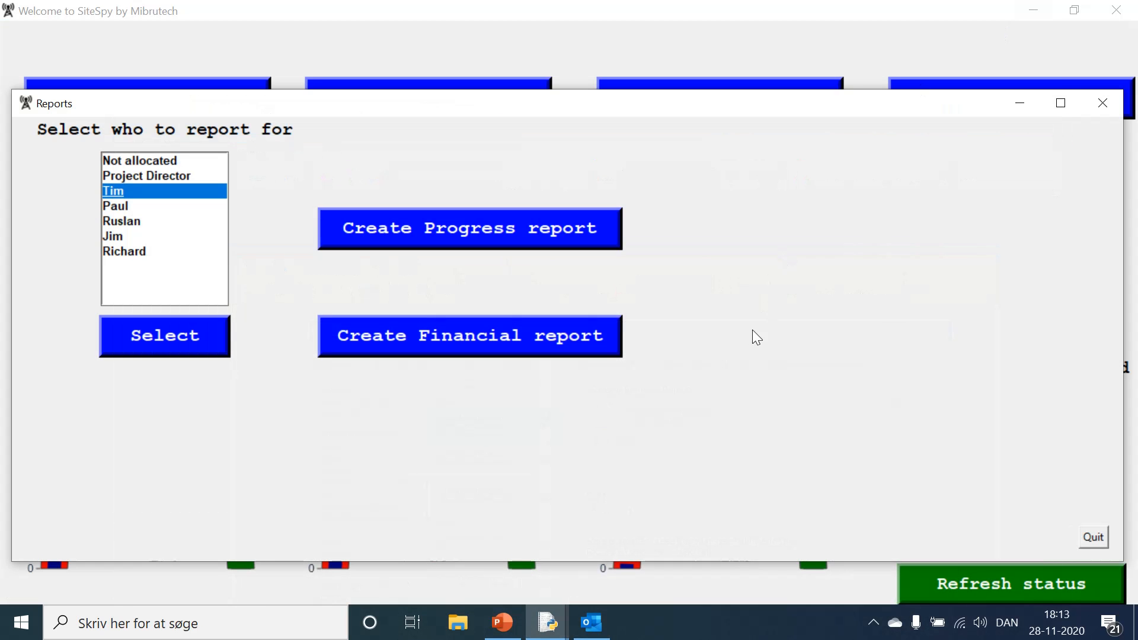